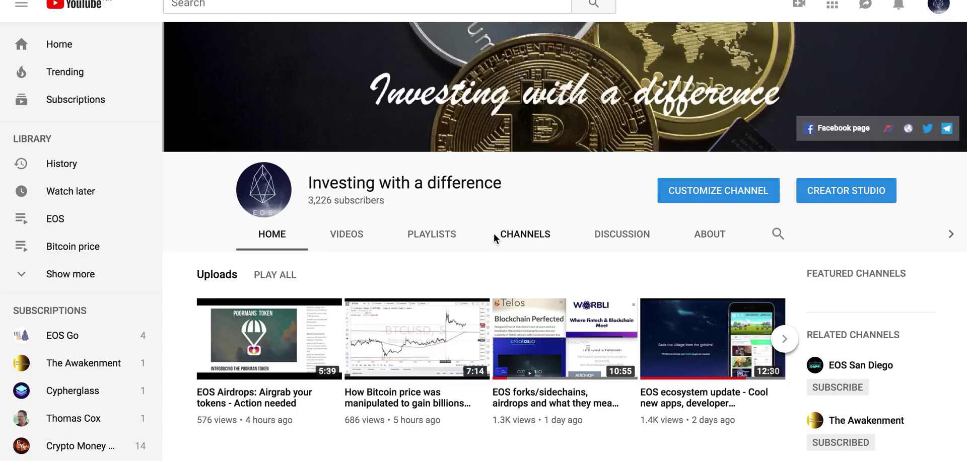
Review the Bloks.io Resource Breakdown, noting the 22 EOS CPU and 12 EOS NET stakes
{"action": "scroll", "coordinate": [494, 234], "scroll_direction": "down", "scroll_amount": 1}
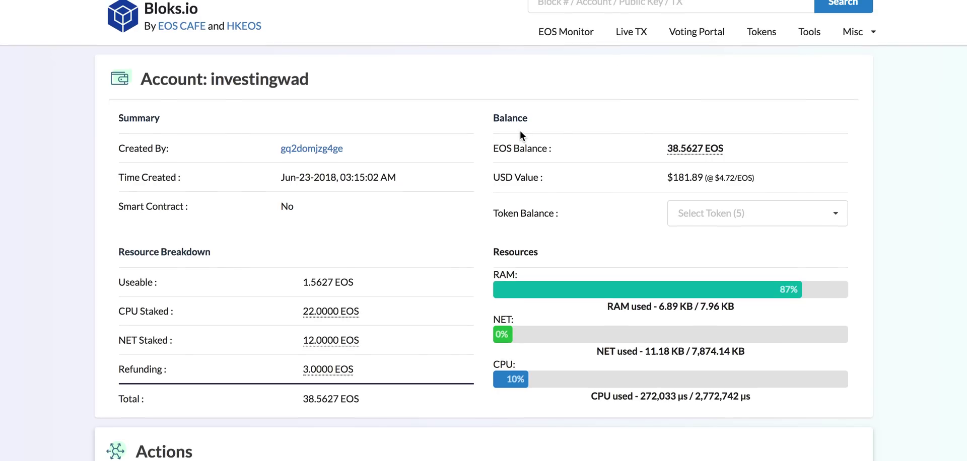
{"action": "scroll", "coordinate": [520, 131], "scroll_direction": "down", "scroll_amount": 2}
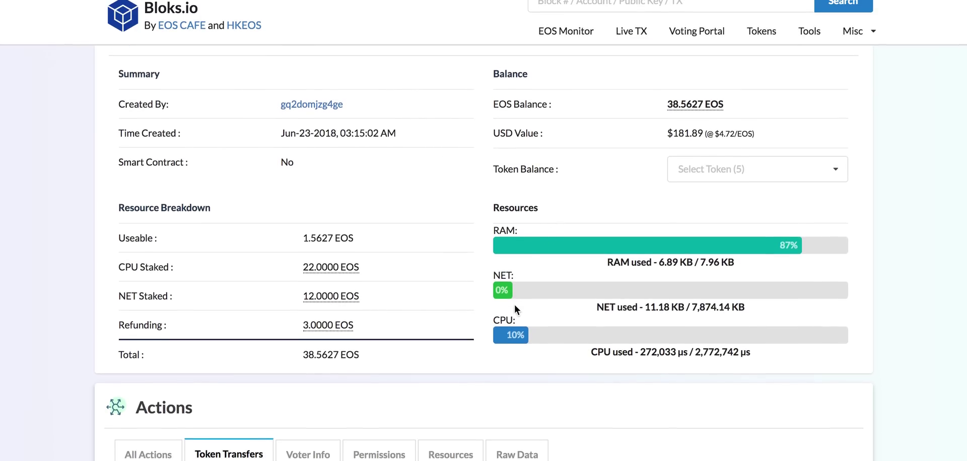
{"action": "scroll", "coordinate": [515, 304], "scroll_direction": "down", "scroll_amount": 1}
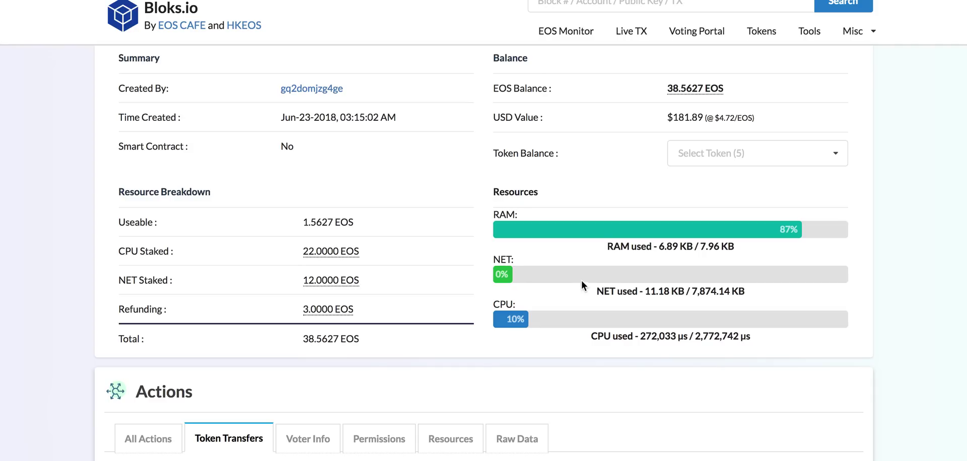
{"action": "left_click_drag", "start_coordinate": [119, 250], "coordinate": [336, 257]}
{"action": "left_click", "coordinate": [255, 273]}
{"action": "scroll", "coordinate": [296, 310], "scroll_direction": "up", "scroll_amount": 1}
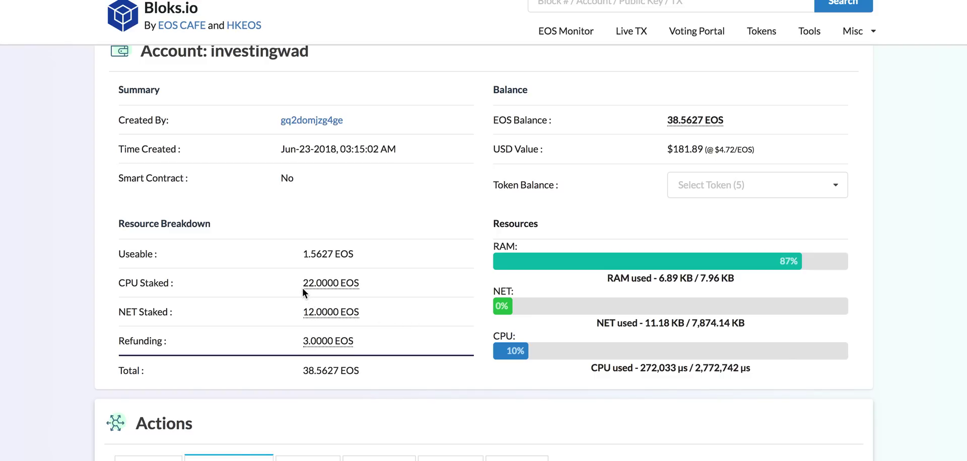
Check the 1.5627 EOS usable balance, then bring the Greymass EOS Wallet forward
{"action": "mouse_move", "coordinate": [303, 311]}
{"action": "left_click_drag", "start_coordinate": [298, 253], "coordinate": [362, 253]}
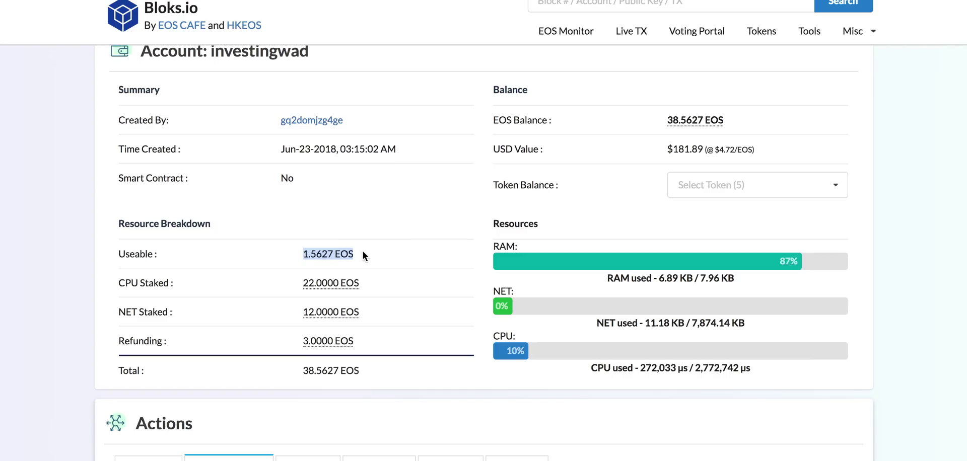
{"action": "left_click", "coordinate": [362, 254]}
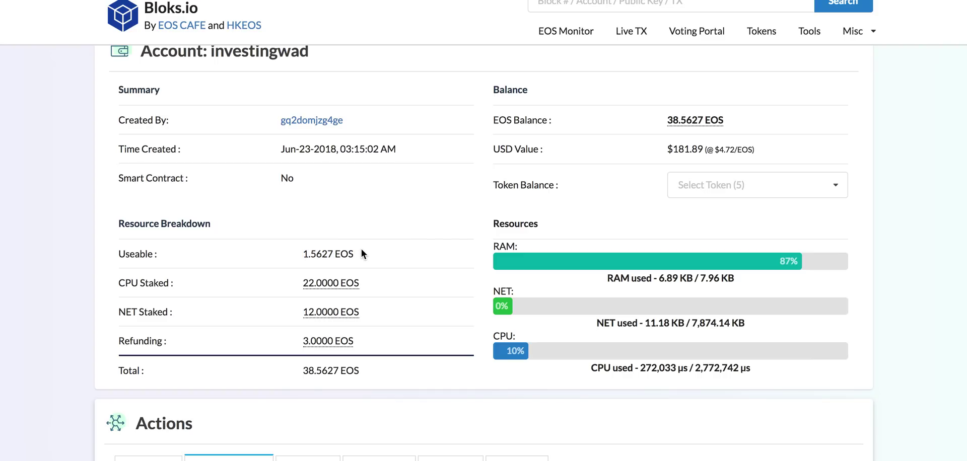
{"action": "key", "text": "super+Tab"}
{"action": "key", "text": "super+Tab"}
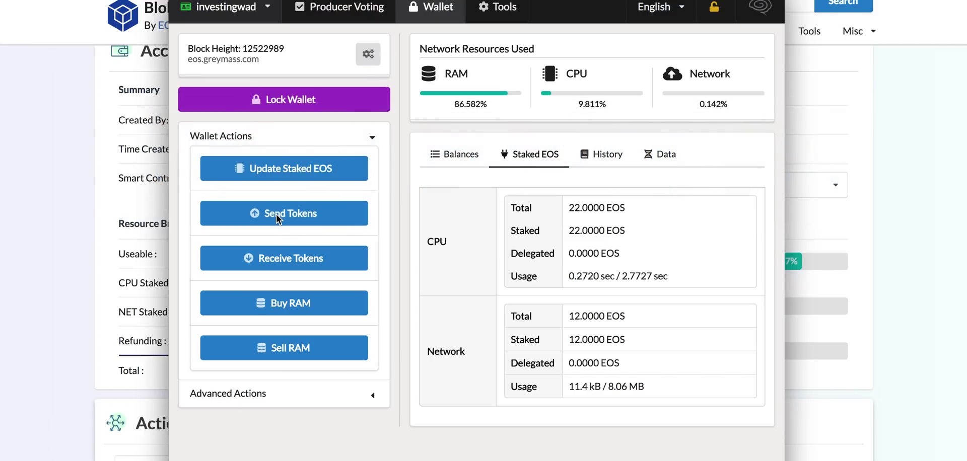
Change the bandwidth stake from 12 to 9 EOS in the staked EOS form
{"action": "left_click", "coordinate": [313, 173]}
{"action": "left_click", "coordinate": [642, 184]}
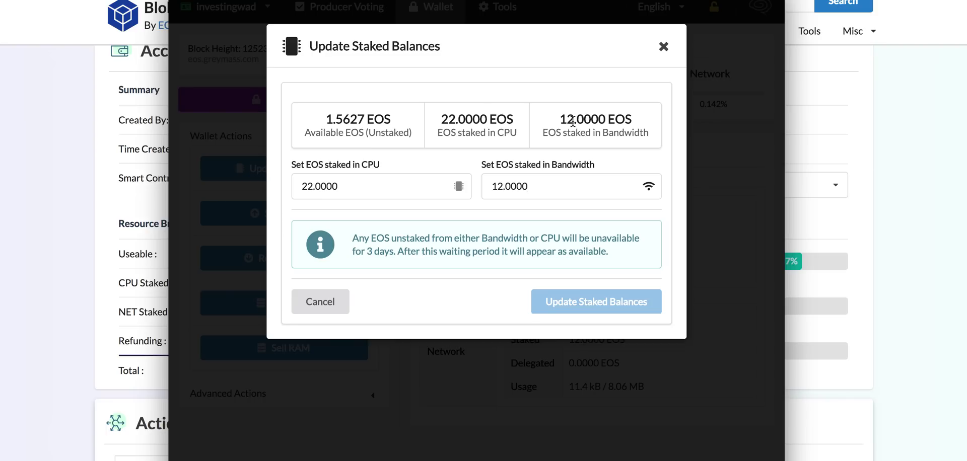
{"action": "left_click", "coordinate": [503, 186]}
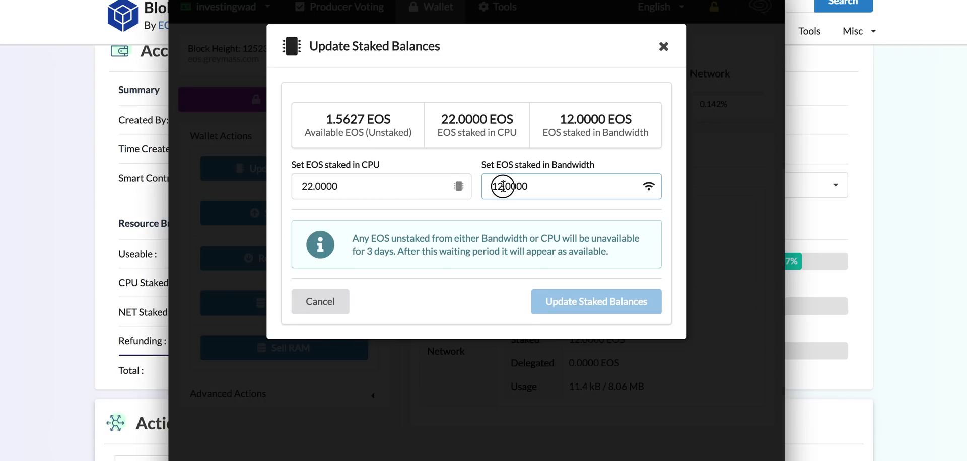
{"action": "key", "text": "BackSpace"}
{"action": "key", "text": "BackSpace"}
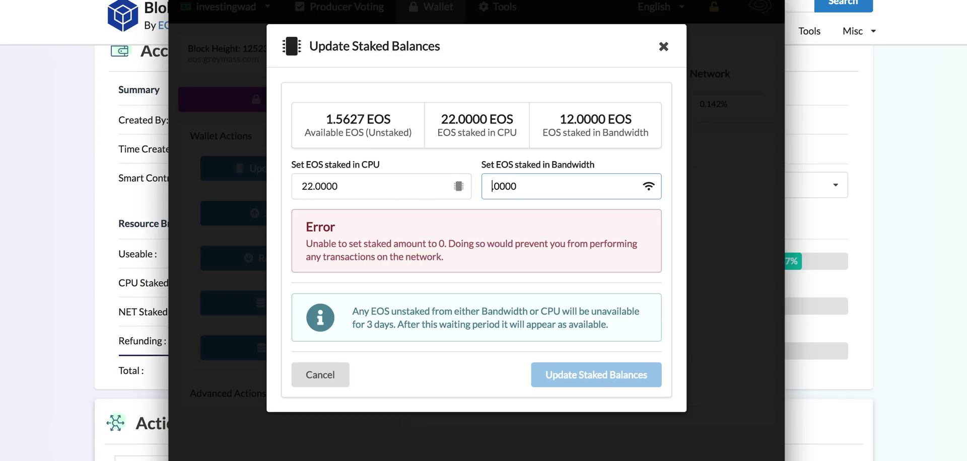
{"action": "type", "text": "9"}
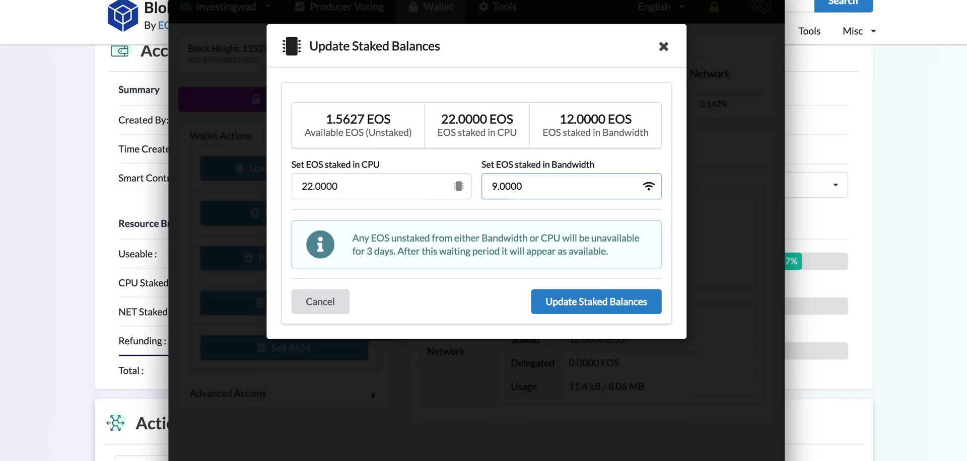
Edit the CPU stake field, then submit and confirm unstaking 3 EOS from bandwidth
{"action": "left_click", "coordinate": [351, 189]}
{"action": "left_click", "coordinate": [314, 188]}
{"action": "left_click_drag", "start_coordinate": [314, 189], "coordinate": [305, 188]}
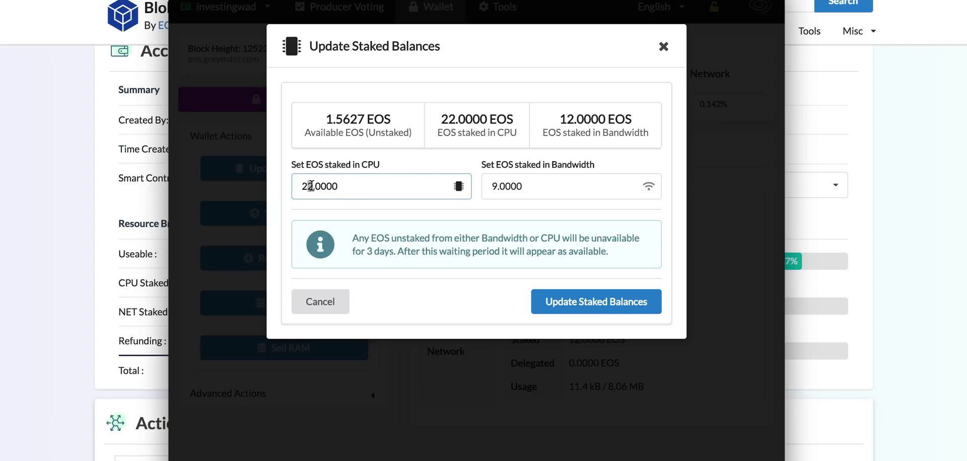
{"action": "type", "text": "5"}
{"action": "left_click", "coordinate": [567, 306]}
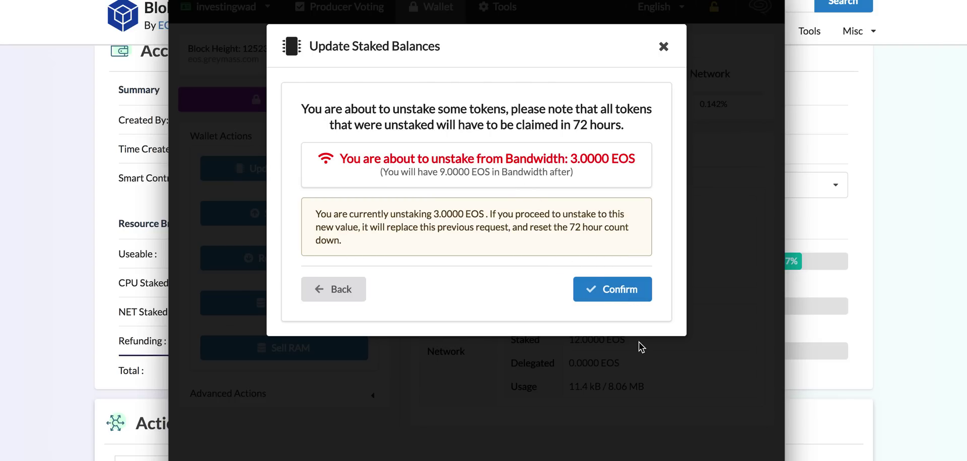
{"action": "left_click", "coordinate": [619, 296]}
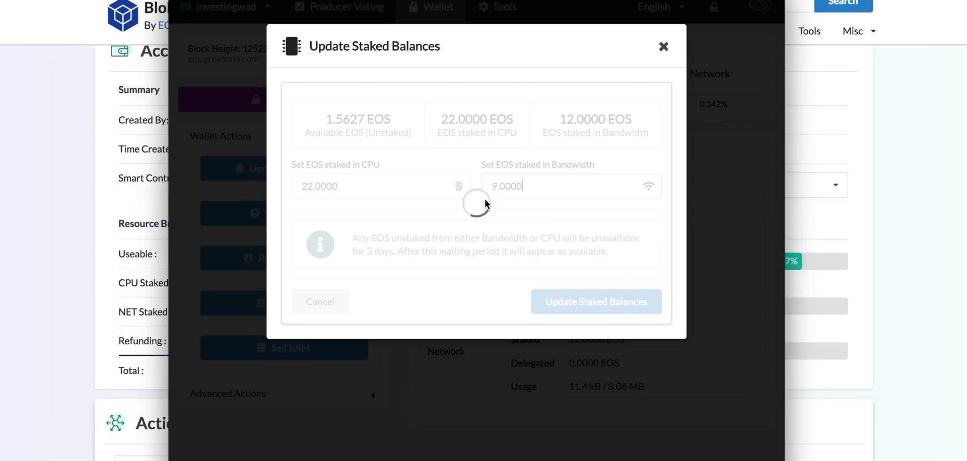
Dismiss the Transaction(s) Submitted notice and check NET now at 9.0000 and CPU at 22.0000 EOS
{"action": "left_click", "coordinate": [608, 386]}
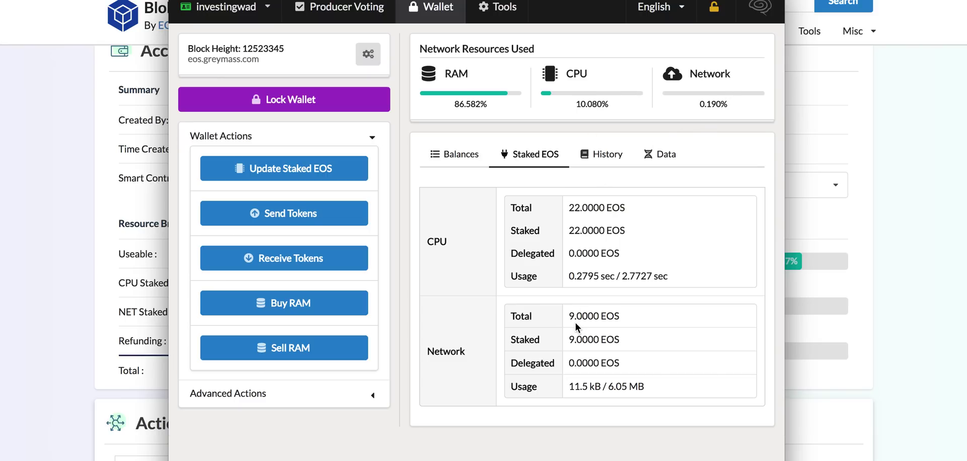
{"action": "left_click_drag", "start_coordinate": [569, 208], "coordinate": [578, 207]}
Try raising the CPU stake from 22 to 25 EOS
{"action": "left_click", "coordinate": [585, 212]}
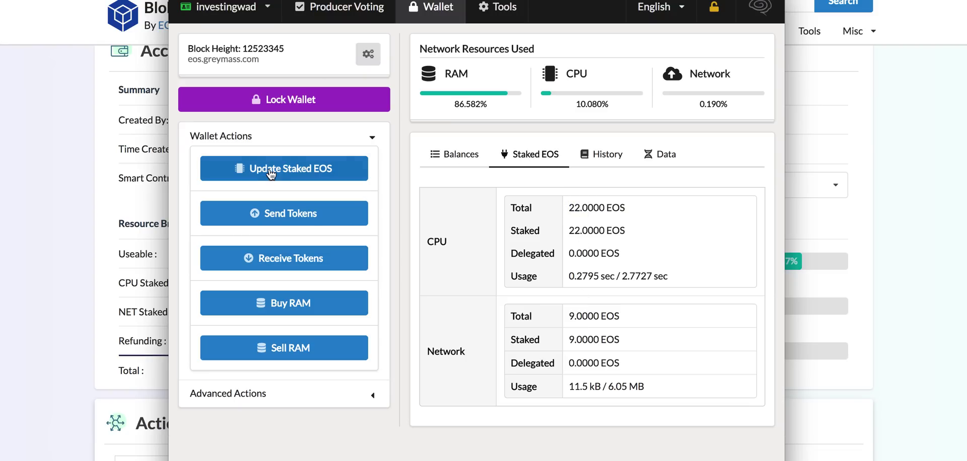
{"action": "left_click", "coordinate": [341, 164]}
{"action": "left_click", "coordinate": [313, 184]}
{"action": "key", "text": "BackSpace"}
{"action": "type", "text": "5"}
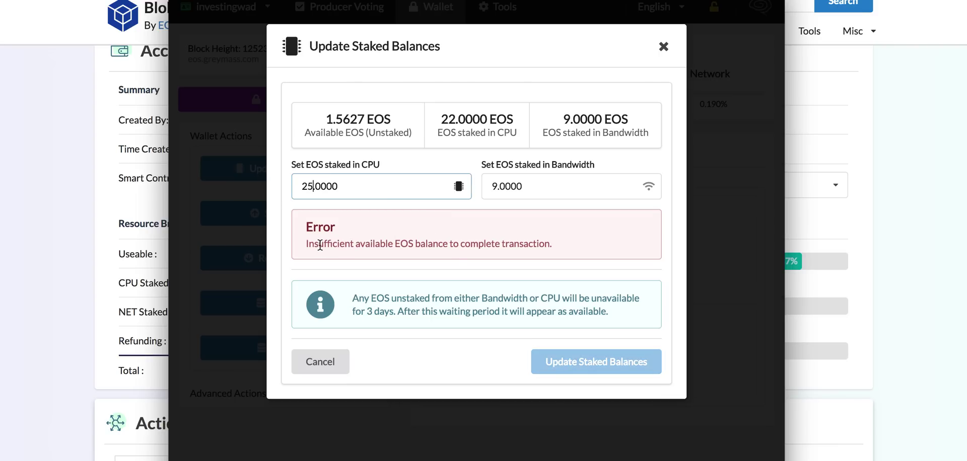
After the insufficient balance error, cancel the change and close the wallet
{"action": "left_click_drag", "start_coordinate": [303, 244], "coordinate": [472, 248]}
{"action": "left_click", "coordinate": [493, 219]}
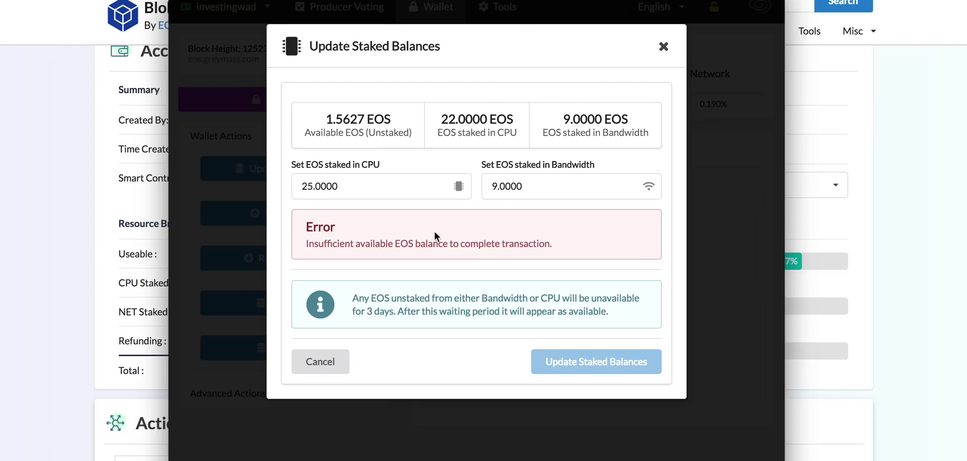
{"action": "left_click", "coordinate": [663, 46]}
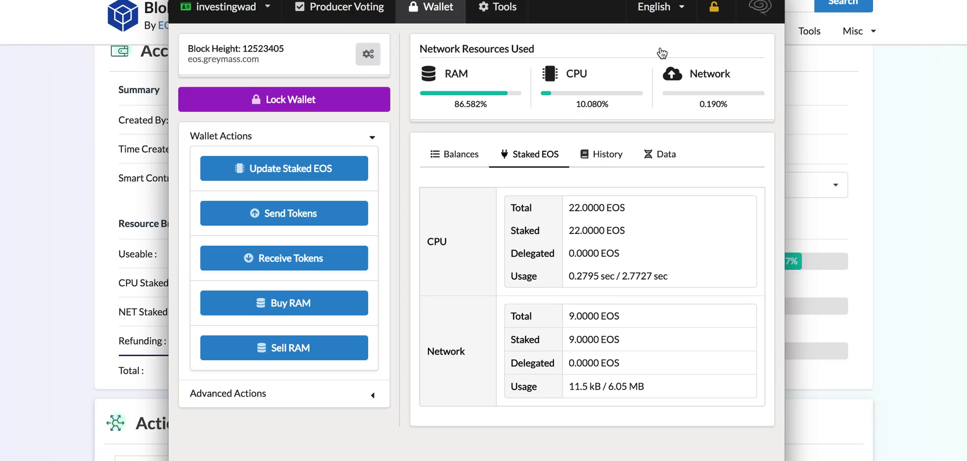
{"action": "left_click", "coordinate": [803, 79]}
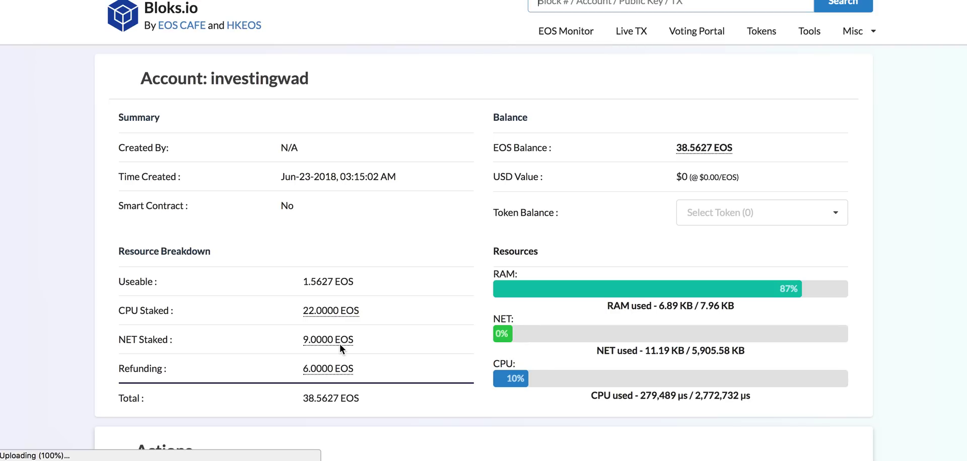
Verify Bloks.io shows 9.0000 EOS NET staked and 6.0000 EOS refunding
{"action": "left_click", "coordinate": [340, 367]}
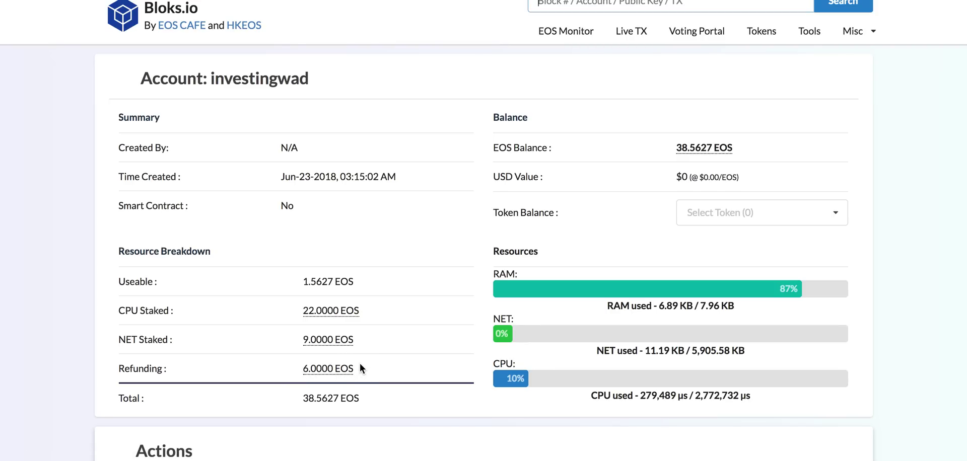
{"action": "scroll", "coordinate": [360, 369], "scroll_direction": "down", "scroll_amount": 1}
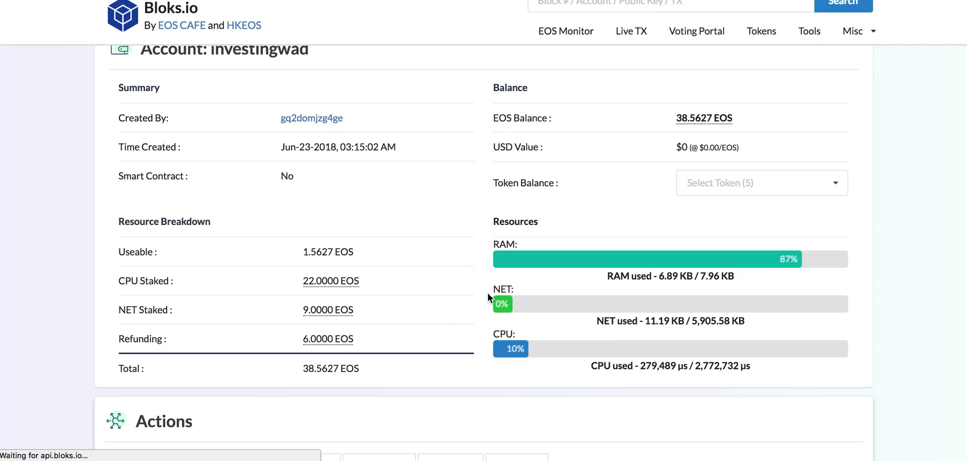
{"action": "scroll", "coordinate": [457, 286], "scroll_direction": "up", "scroll_amount": 1}
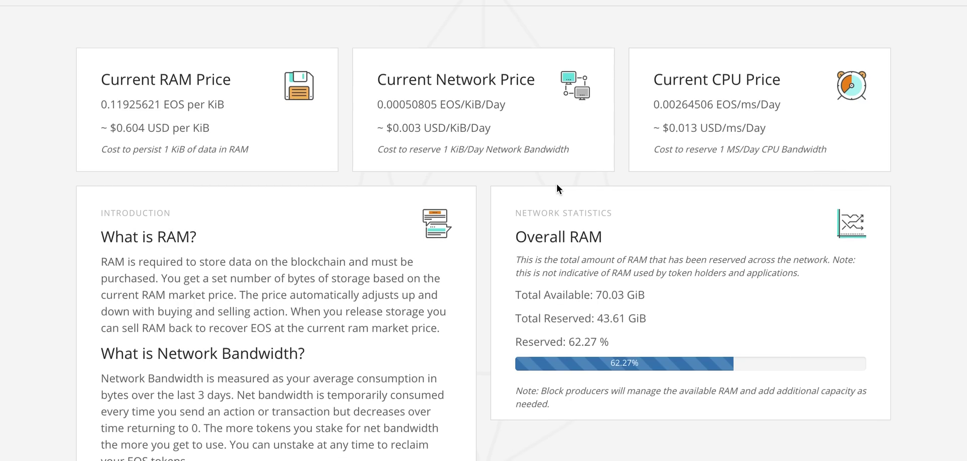
{"action": "scroll", "coordinate": [557, 183], "scroll_direction": "down", "scroll_amount": 1}
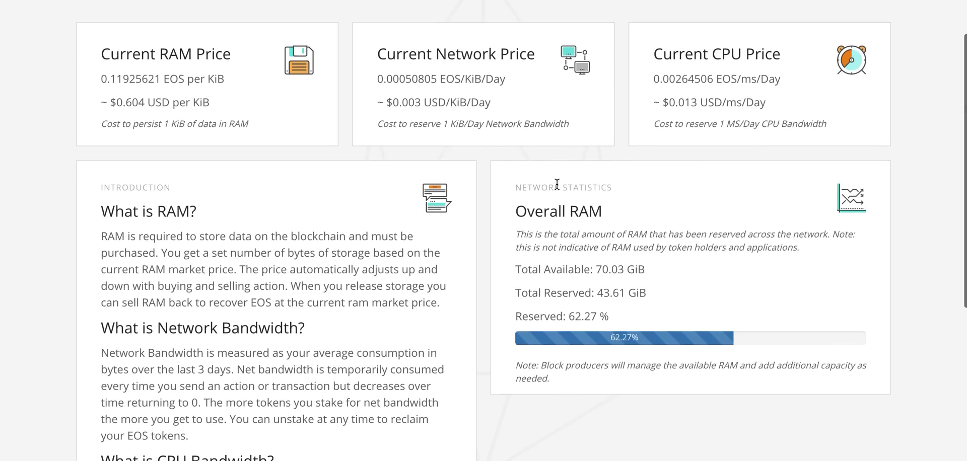
{"action": "scroll", "coordinate": [692, 143], "scroll_direction": "up", "scroll_amount": 2}
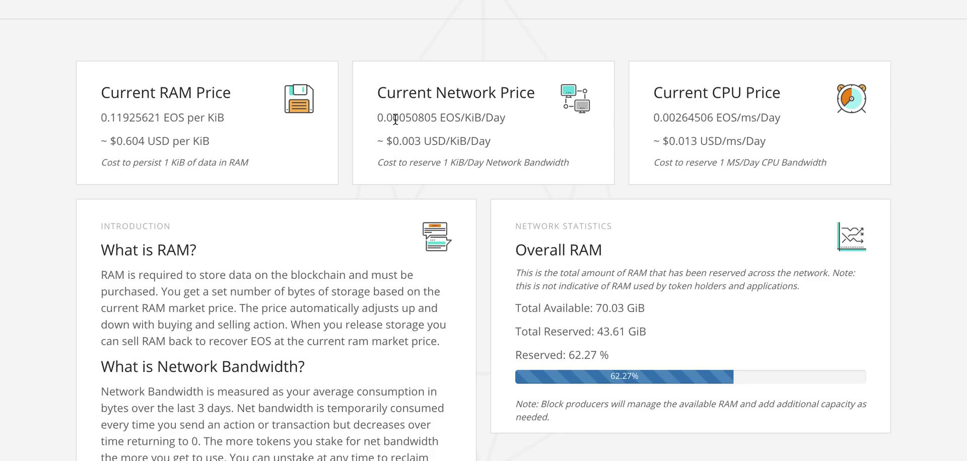
{"action": "left_click_drag", "start_coordinate": [387, 119], "coordinate": [424, 120]}
{"action": "left_click", "coordinate": [434, 131]}
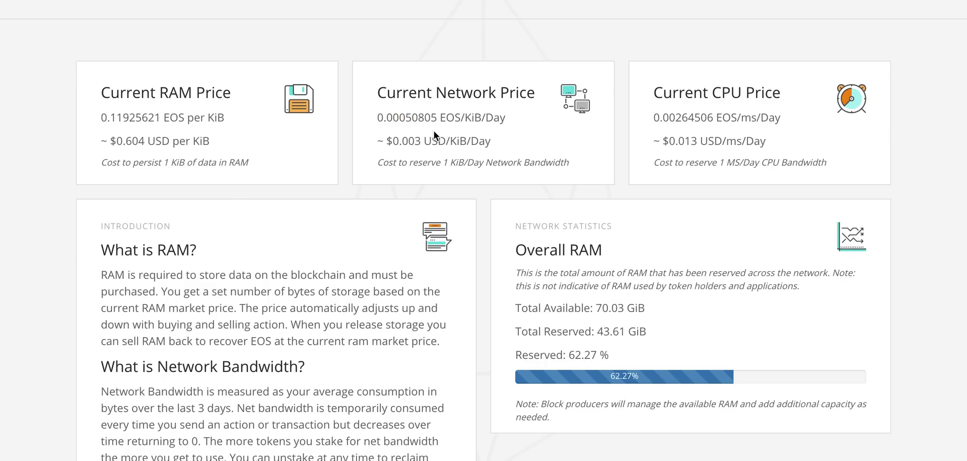